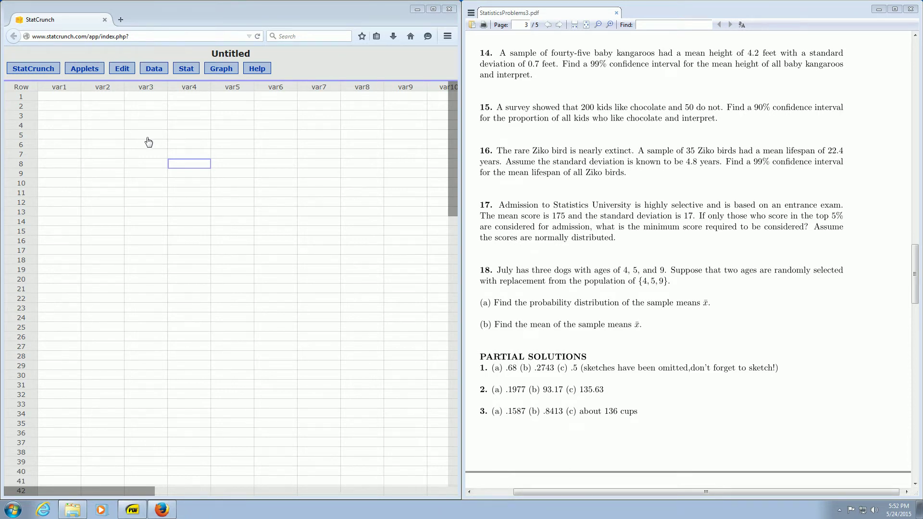
- Highlight the mean score and standard deviation phrases in the problem set
double_click(482, 204)
click(482, 204)
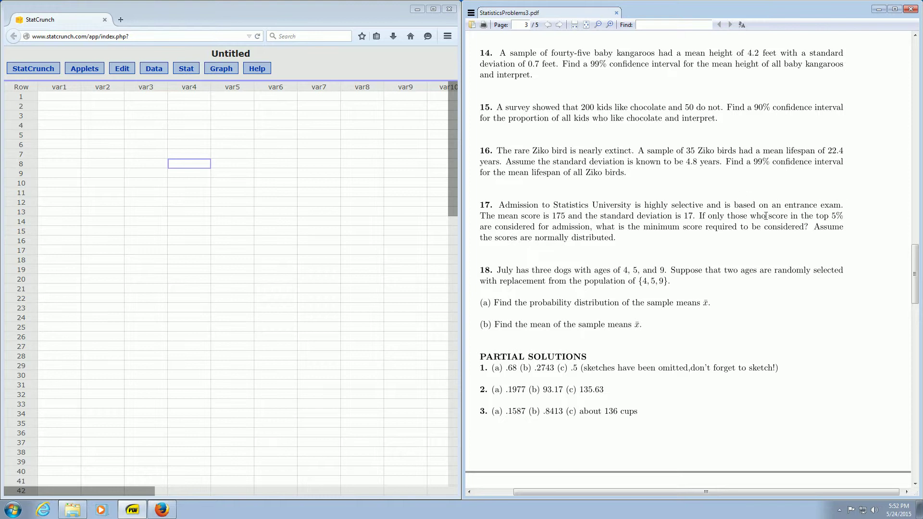
drag(498, 216, 569, 218)
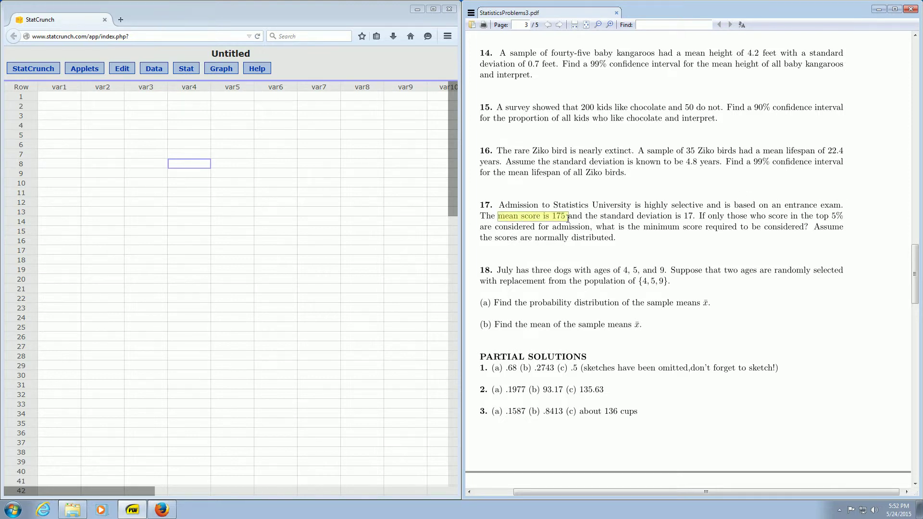
click(608, 216)
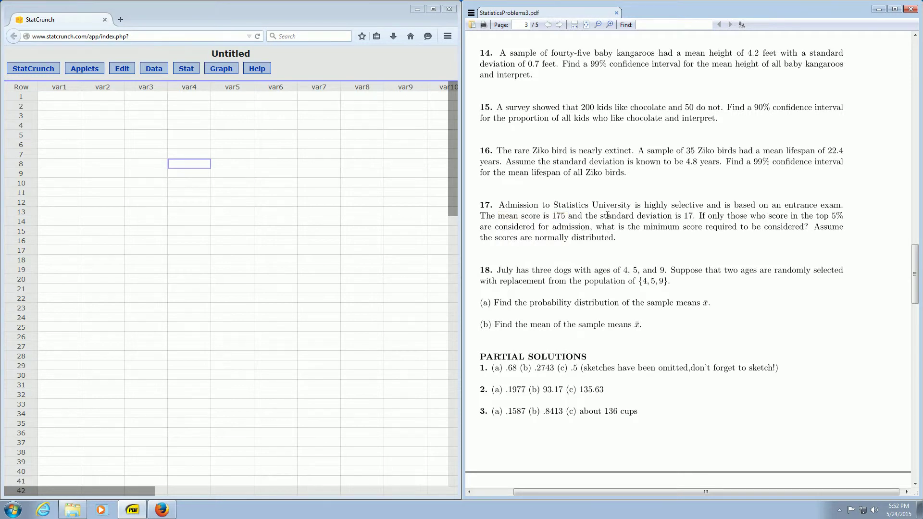
drag(601, 215, 694, 215)
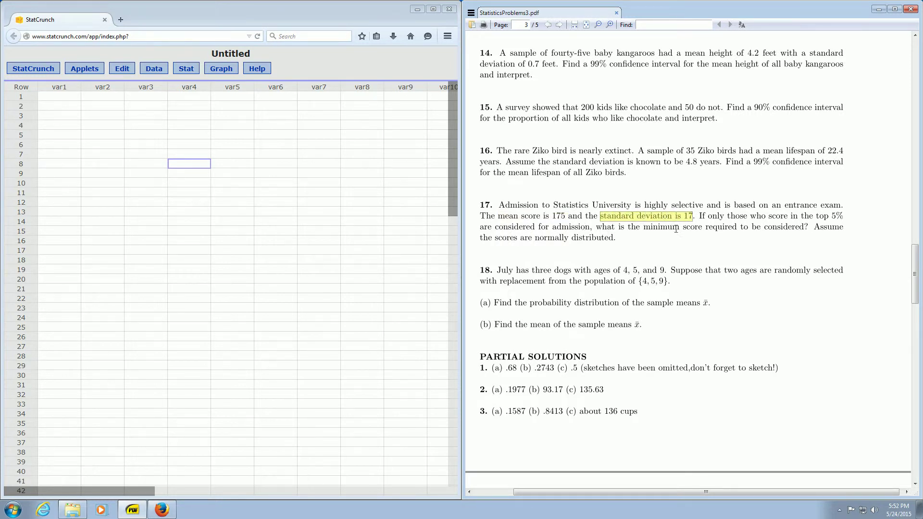
click(701, 221)
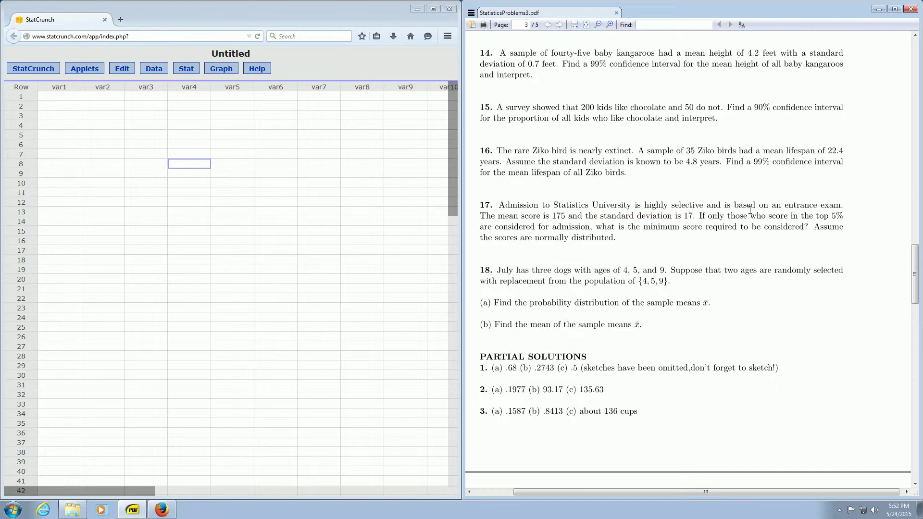
- Highlight 'top 5%' and the minimum-score question, then go to Stat > Calculators > Normal
drag(814, 216, 847, 214)
click(629, 229)
drag(536, 240, 623, 230)
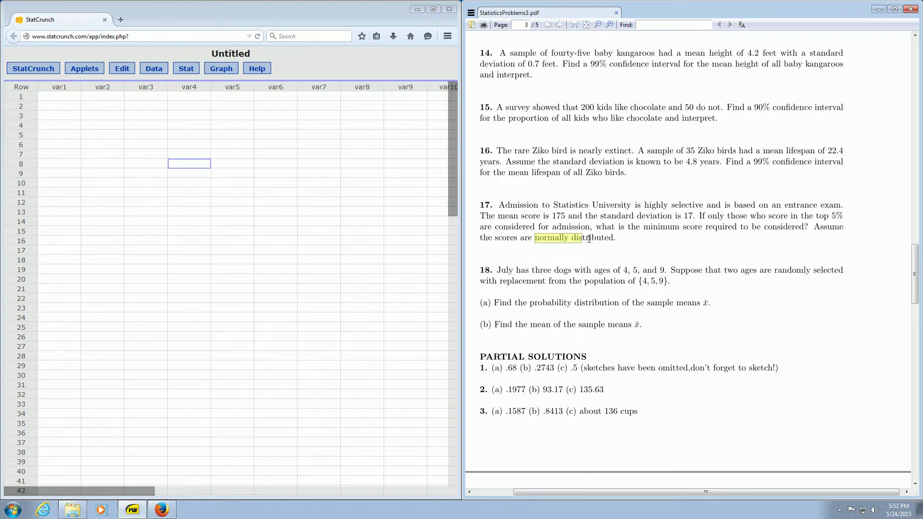
click(618, 243)
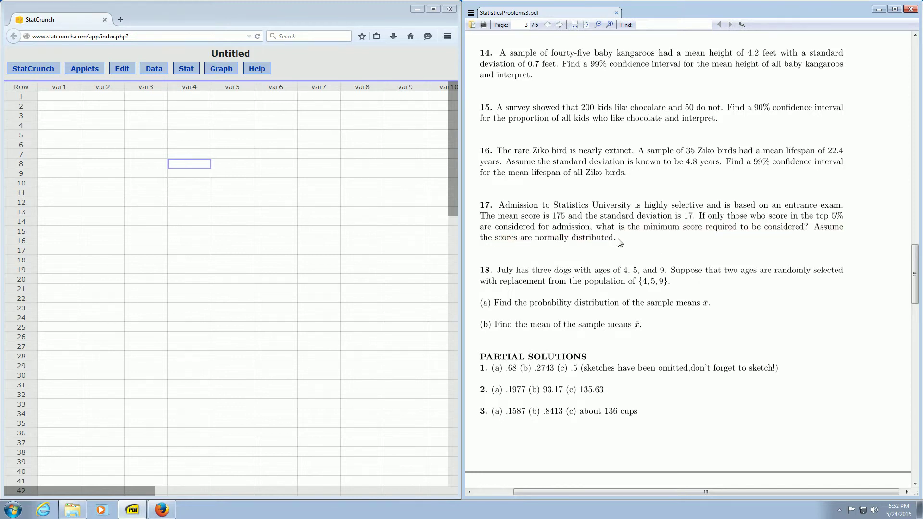
click(185, 68)
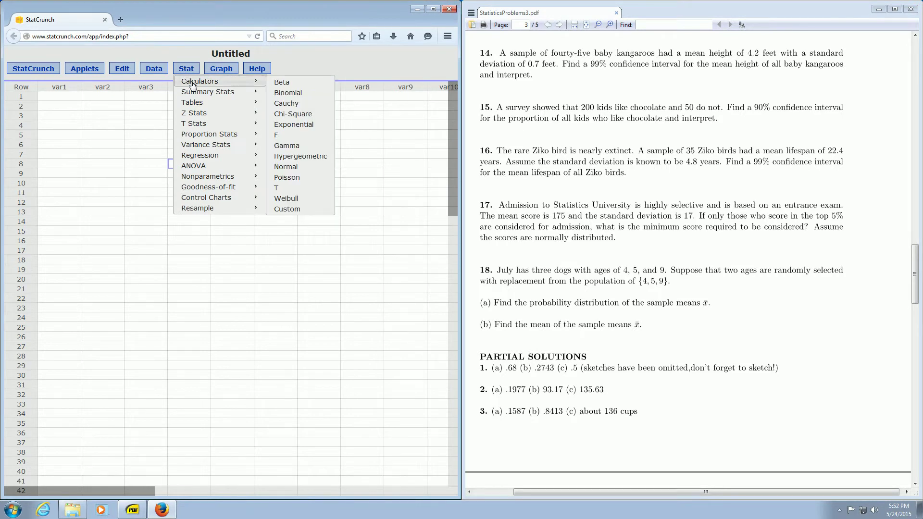
mouse_move(200, 81)
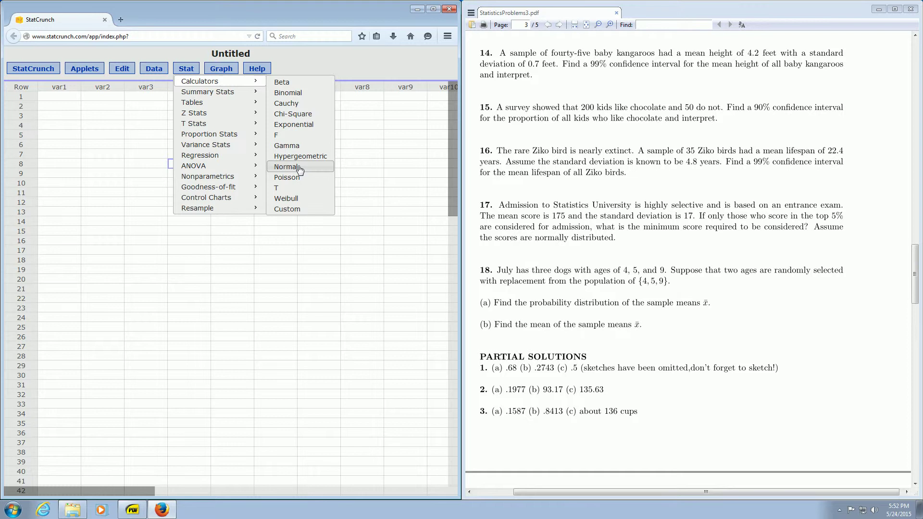
- Open the Normal calculator, move it aside, and enter mean 175 and standard deviation 17
click(289, 167)
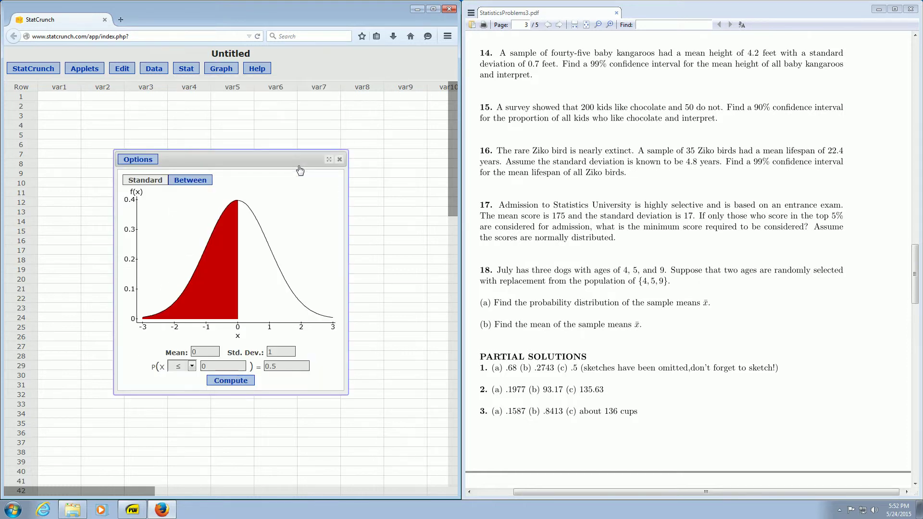
drag(282, 163, 385, 126)
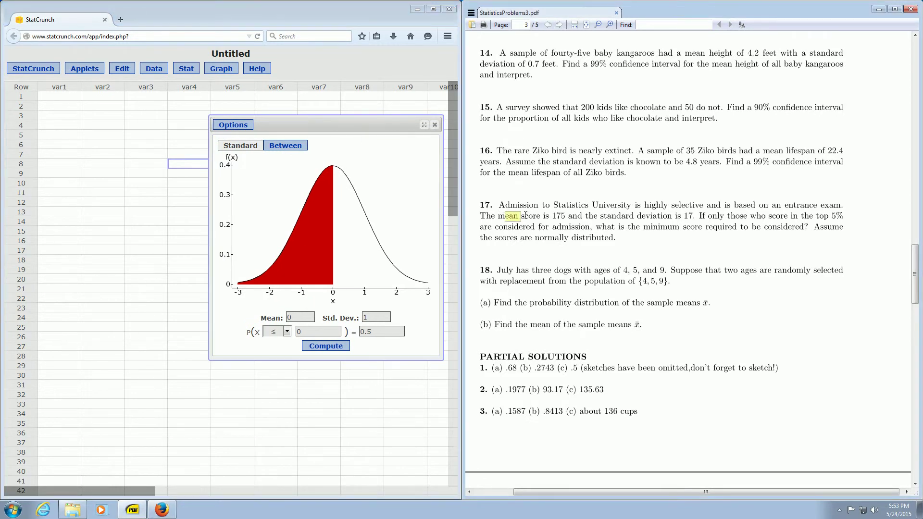
drag(507, 217, 566, 215)
click(566, 214)
click(303, 318)
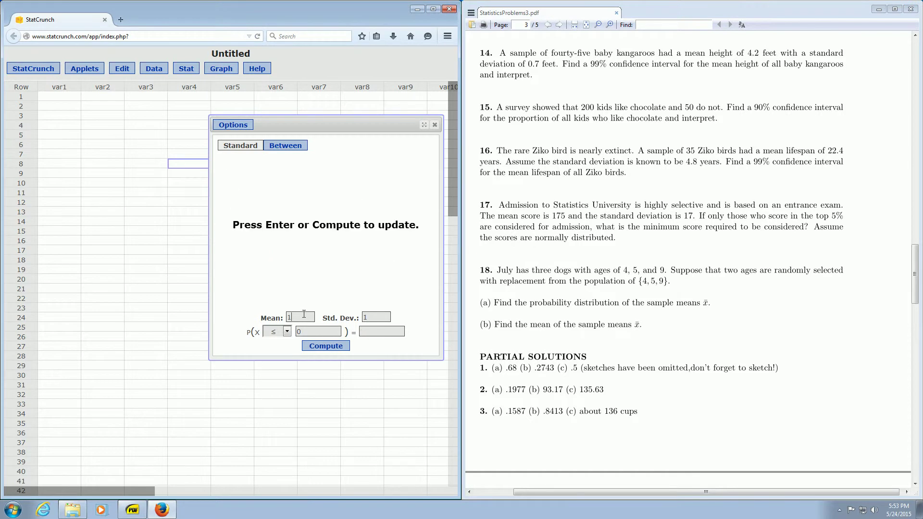
text(175)
drag(601, 217, 694, 213)
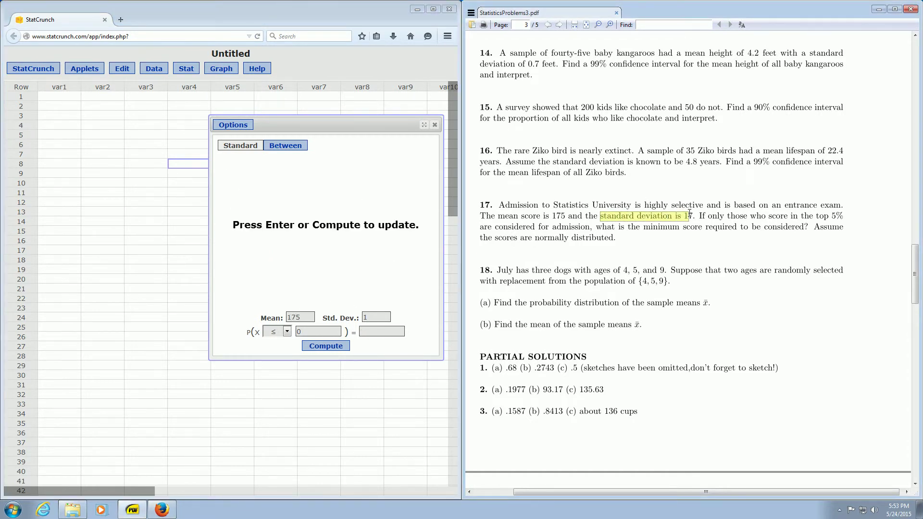
click(375, 318)
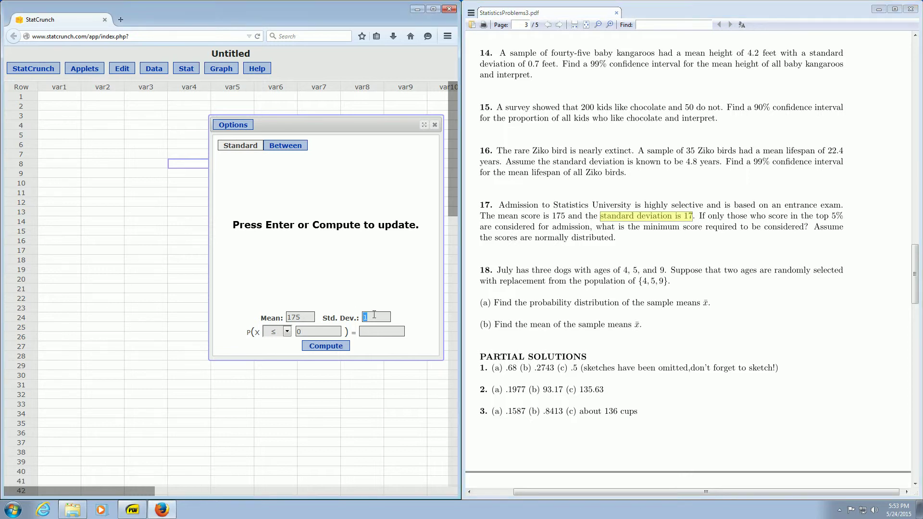
text(7)
- Set the direction to P(X ≥ x), dismissing the invalid probability warnings
click(276, 332)
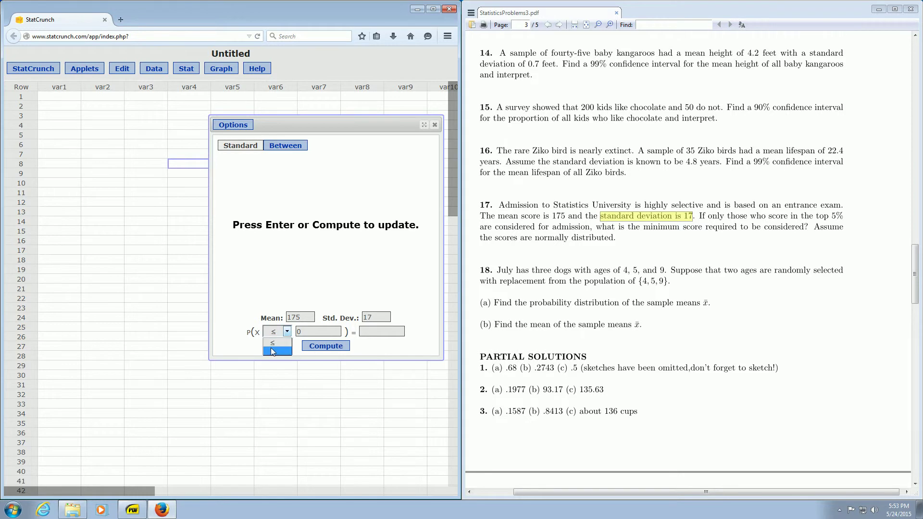
click(272, 352)
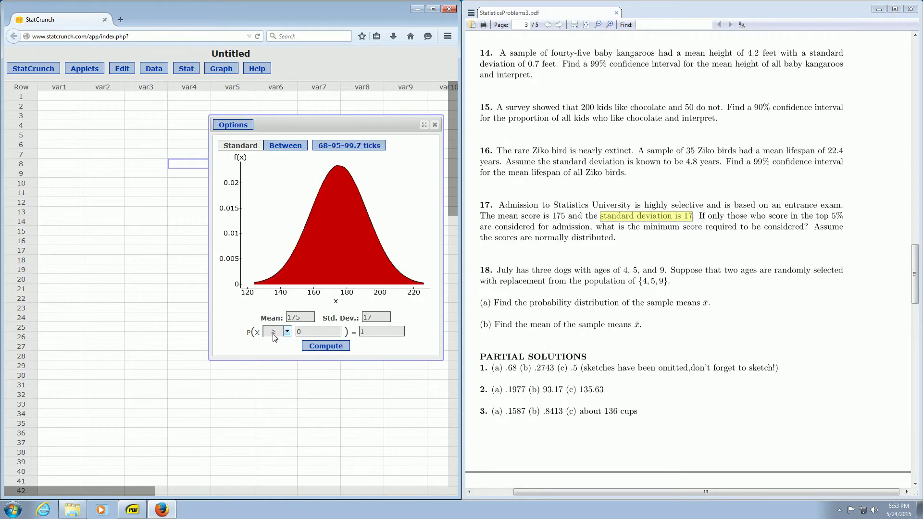
click(273, 334)
click(274, 343)
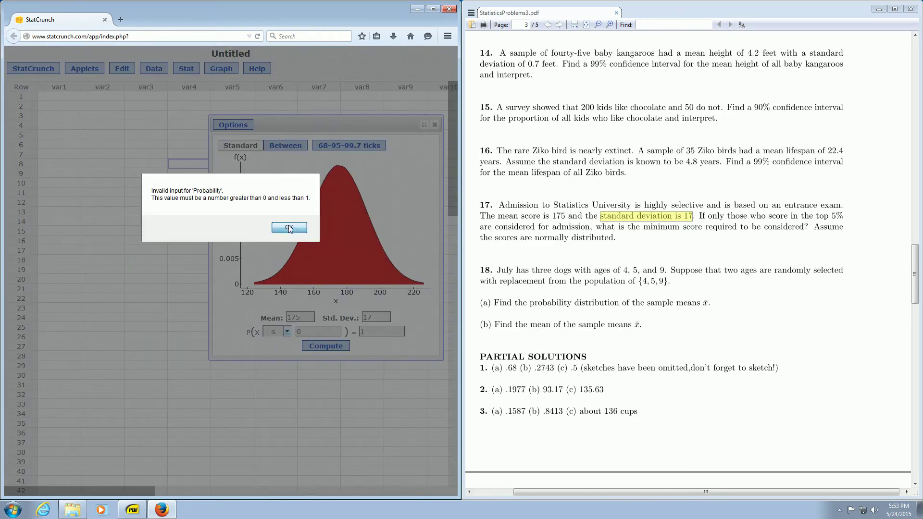
click(289, 227)
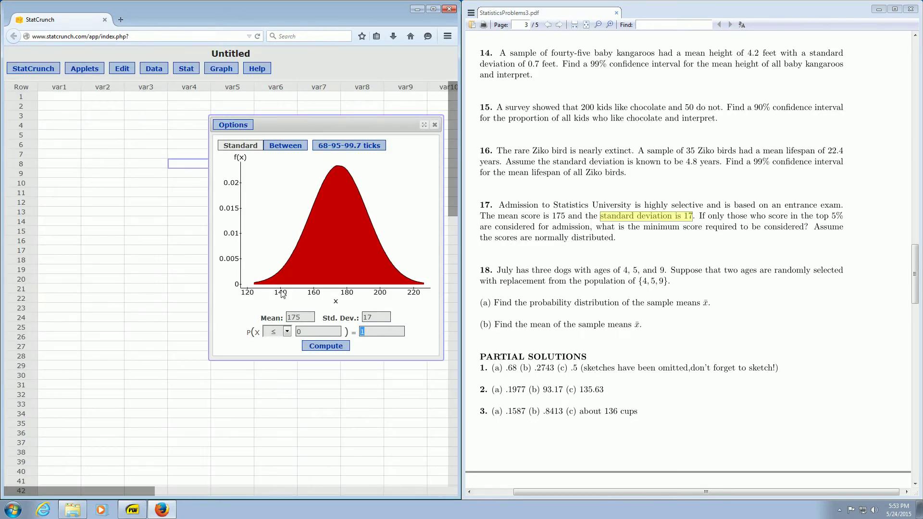
click(279, 331)
click(273, 352)
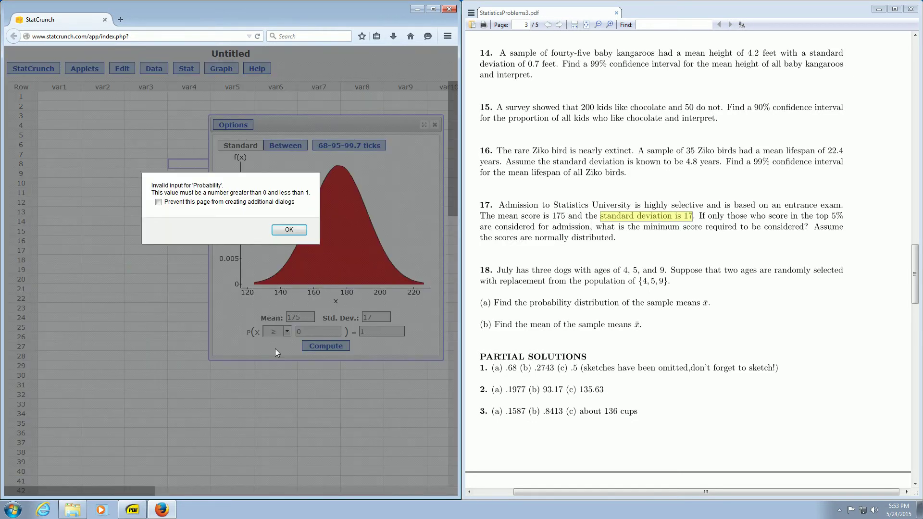
click(289, 231)
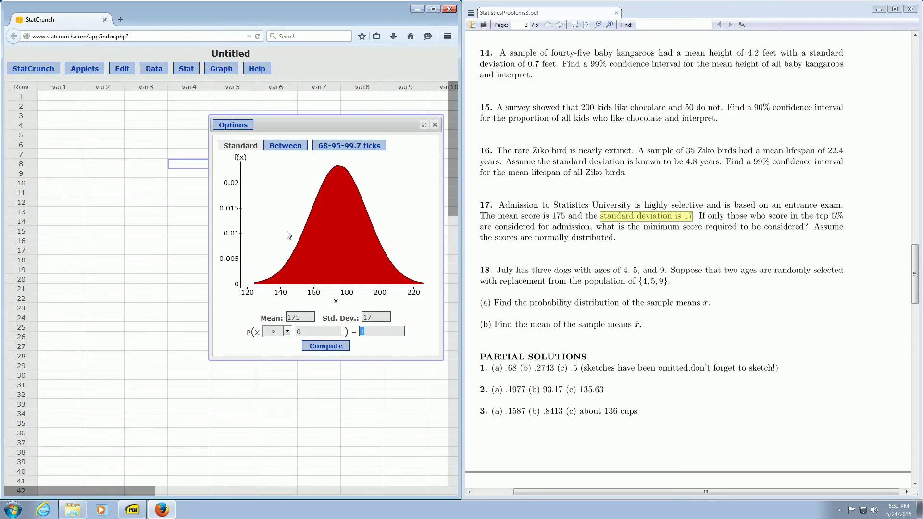
click(369, 330)
- Enter probability .05 and compute the upper-tail cutoff score, 202.96251
key(BackSpace)
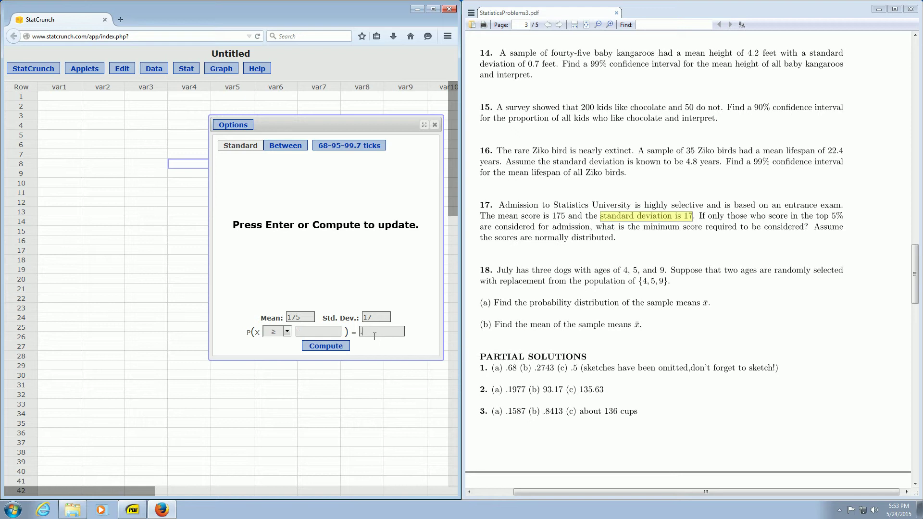
text(.05)
double_click(369, 330)
click(318, 346)
drag(337, 331, 298, 328)
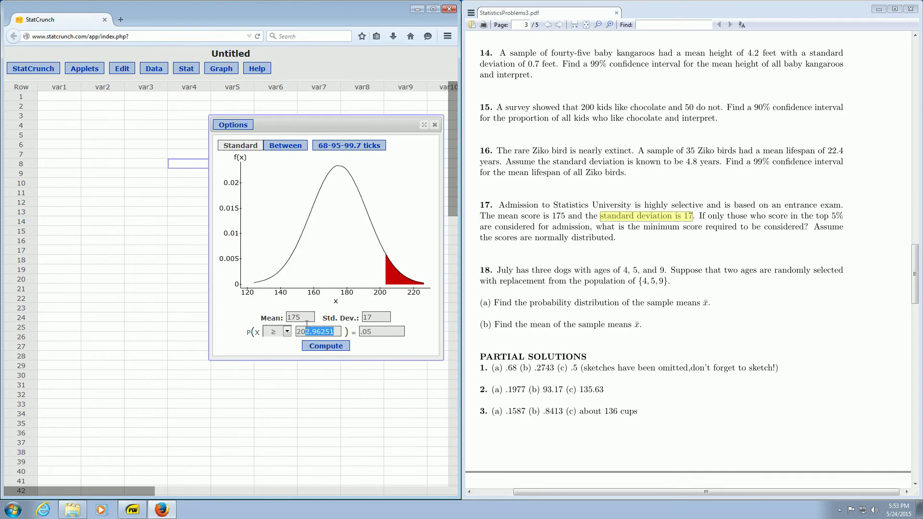